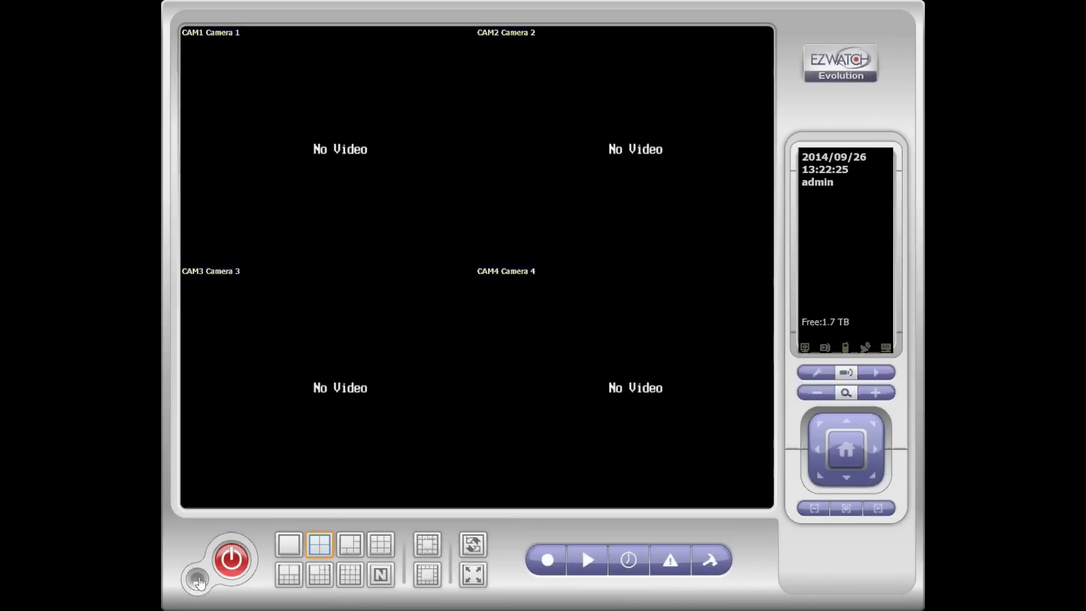
# Step: Minimize the camera surveillance window, search Windows for cmd and open the Command Prompt
pyautogui.click(198, 580)
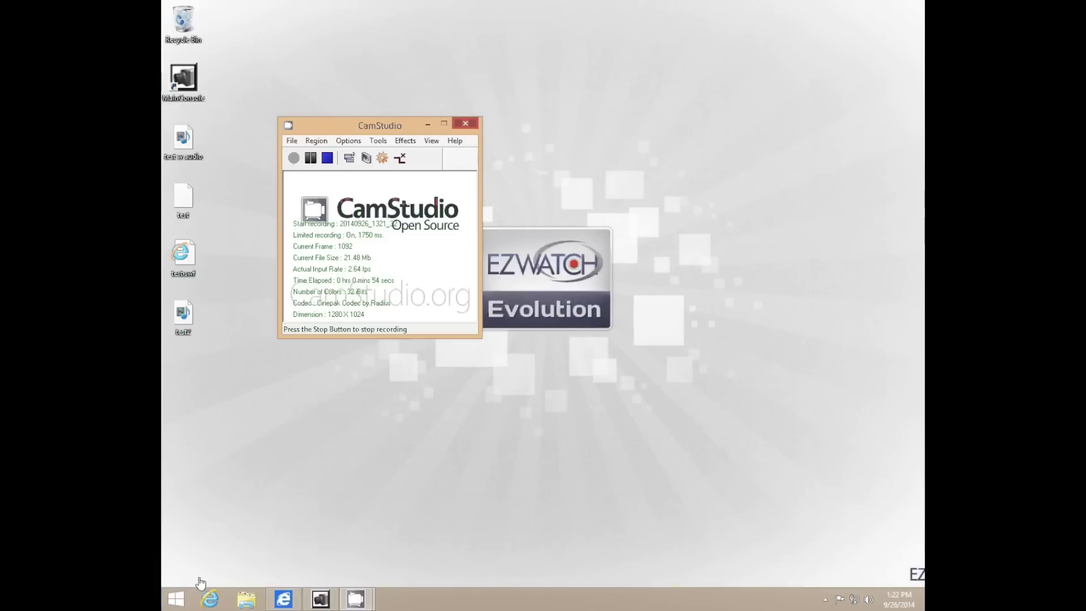
pyautogui.click(180, 598)
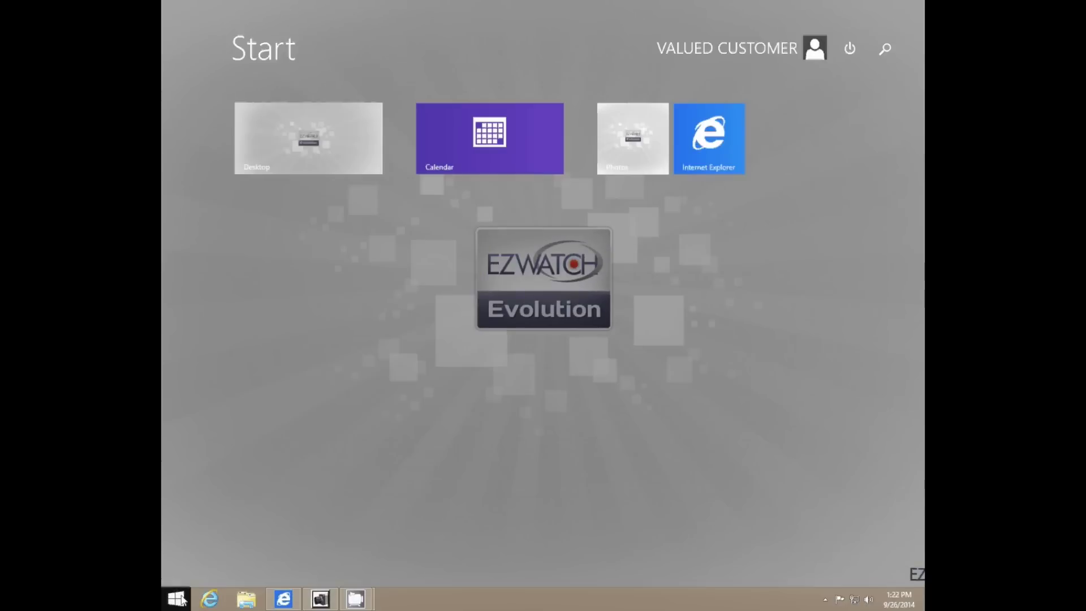
pyautogui.click(886, 49)
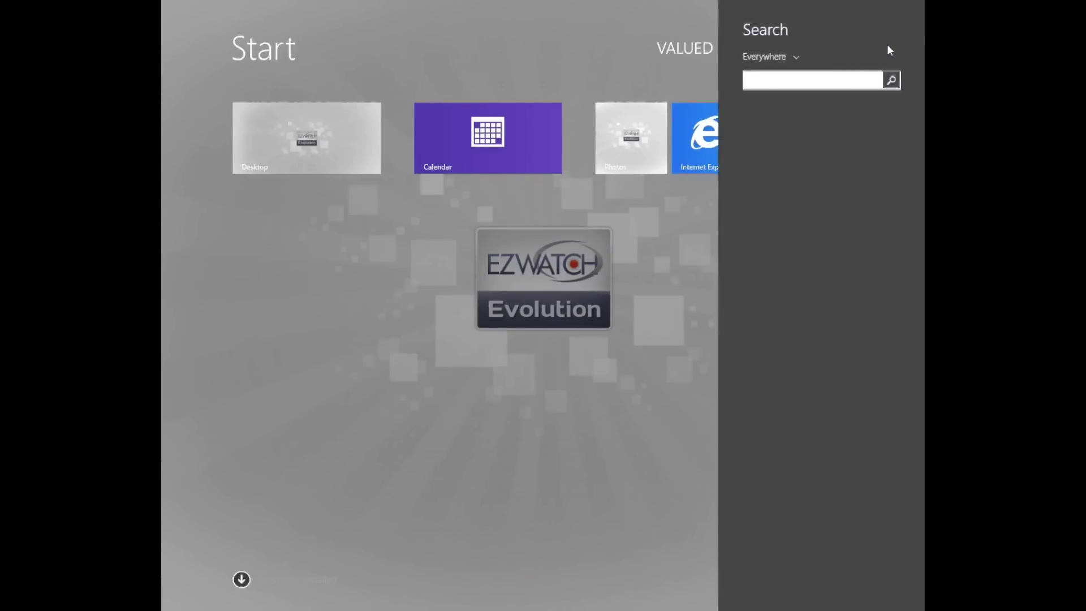
pyautogui.write('cmd')
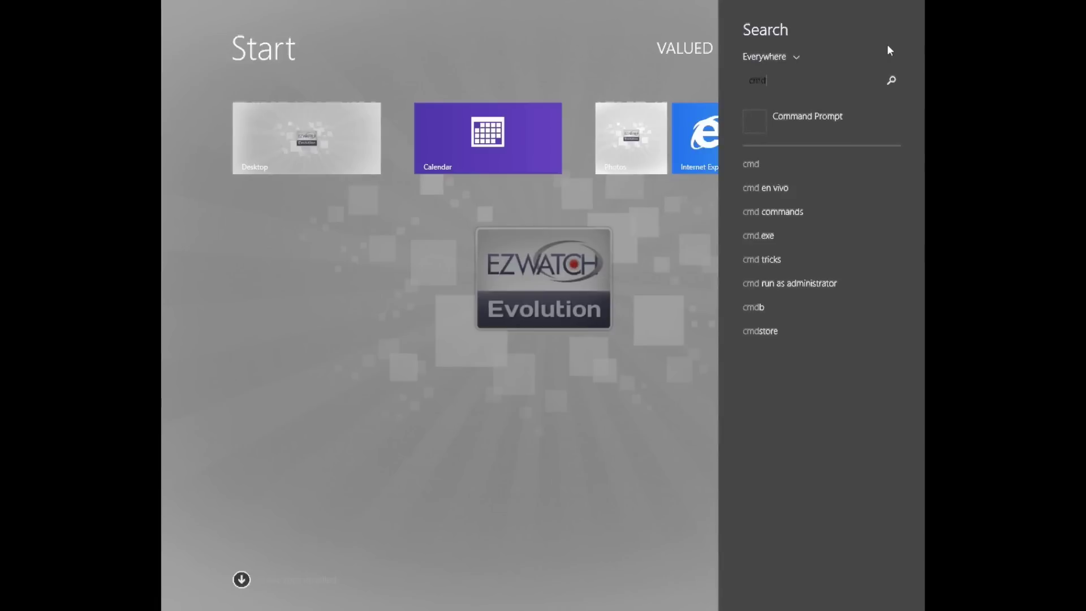
pyautogui.click(830, 117)
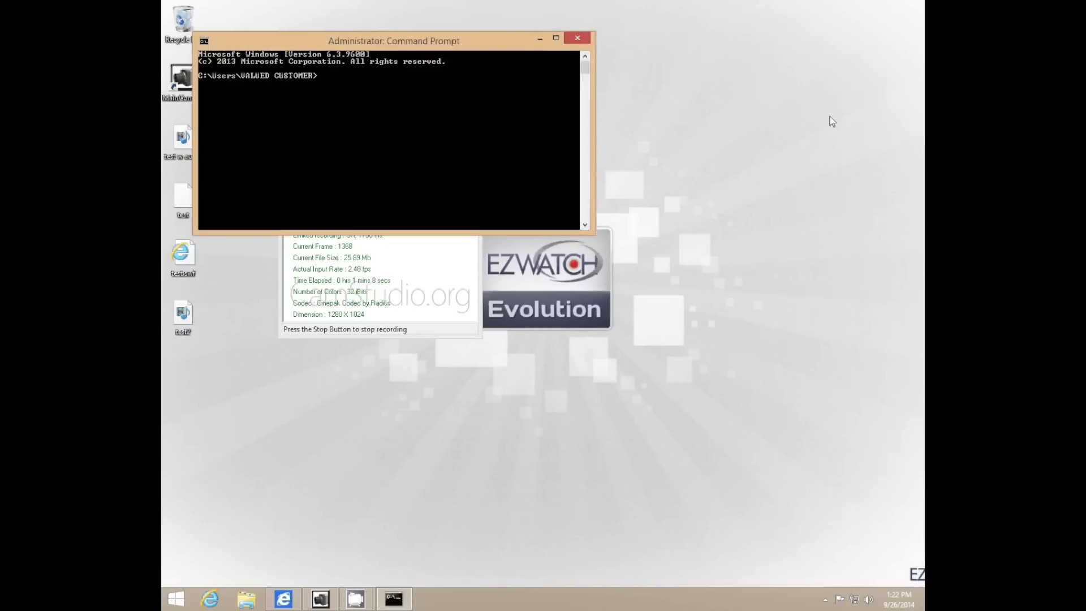
# Step: Reposition the Command Prompt window lower on the desktop and run ipconfig to list the network configuration
pyautogui.moveTo(502, 43); pyautogui.dragTo(538, 135)
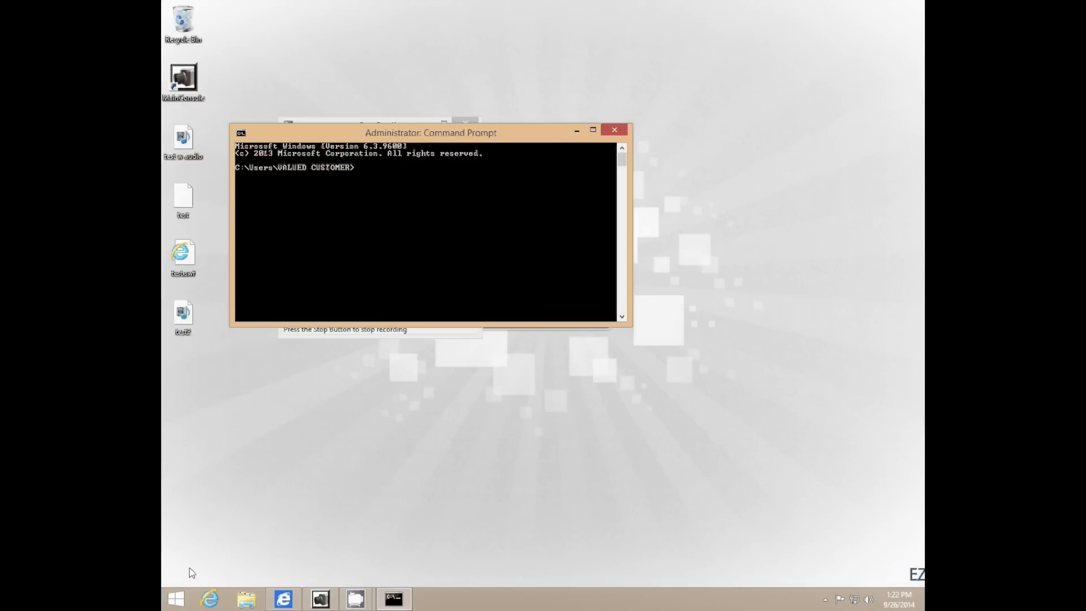
pyautogui.write('ipconfig')
pyautogui.press('Return')
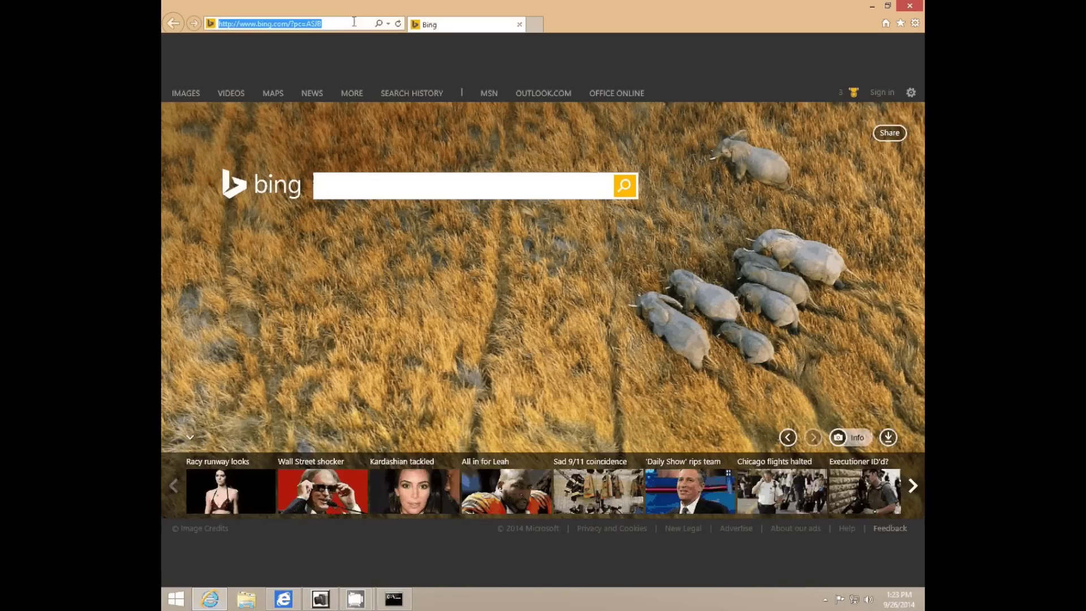
# Step: In Internet Explorer, load the router's login page at the default gateway address 10.1.1.1
pyautogui.write('10.1.1.')
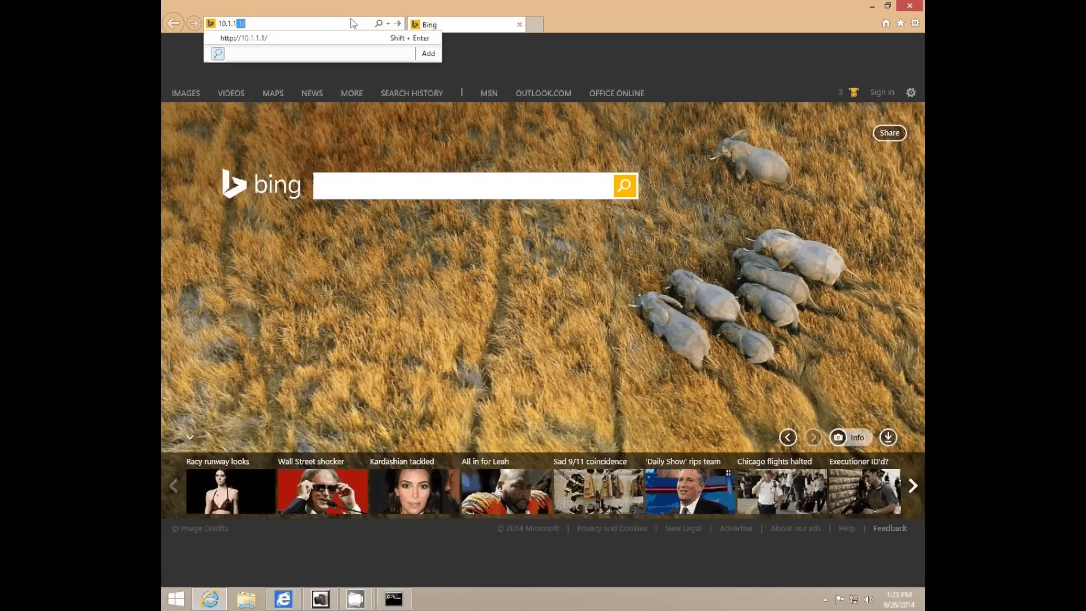
pyautogui.press('Return')
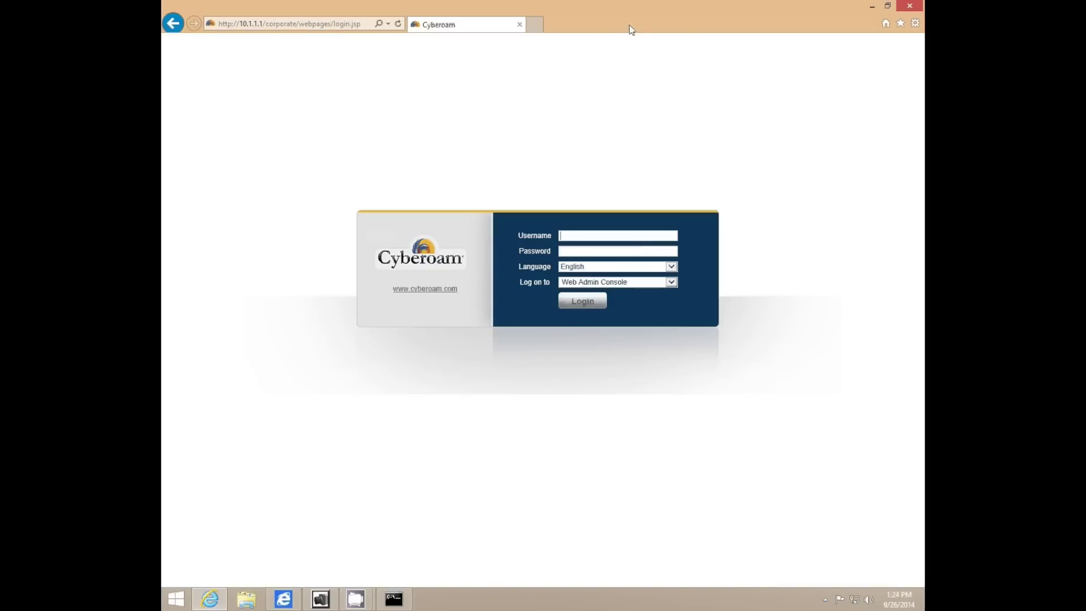
# Step: Load portforward.com in a new browser tab and open its list of router manufacturers
pyautogui.click(541, 28)
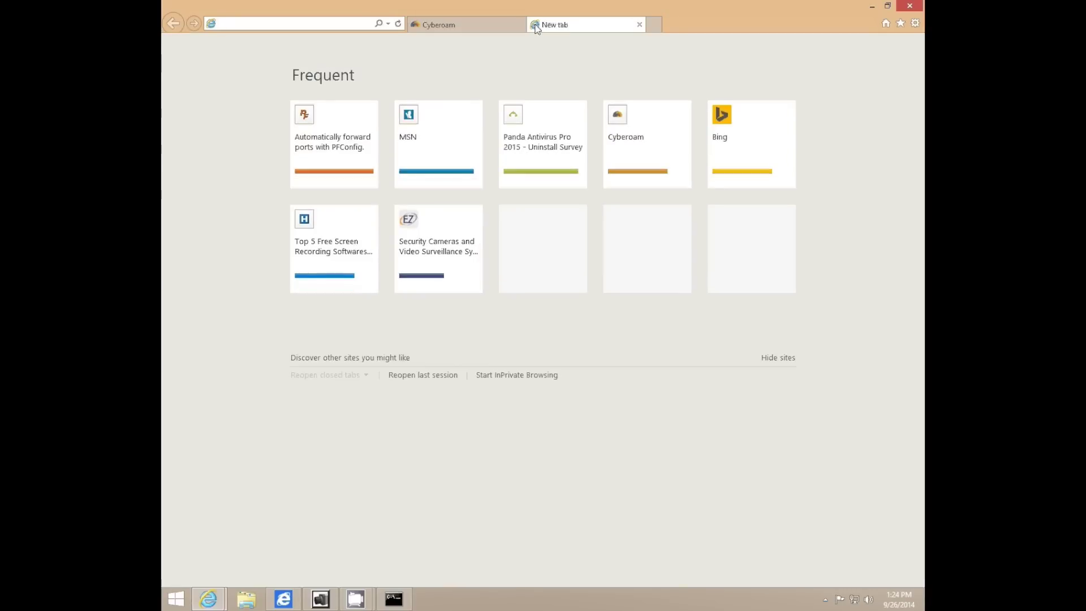
pyautogui.write('portforward.com/')
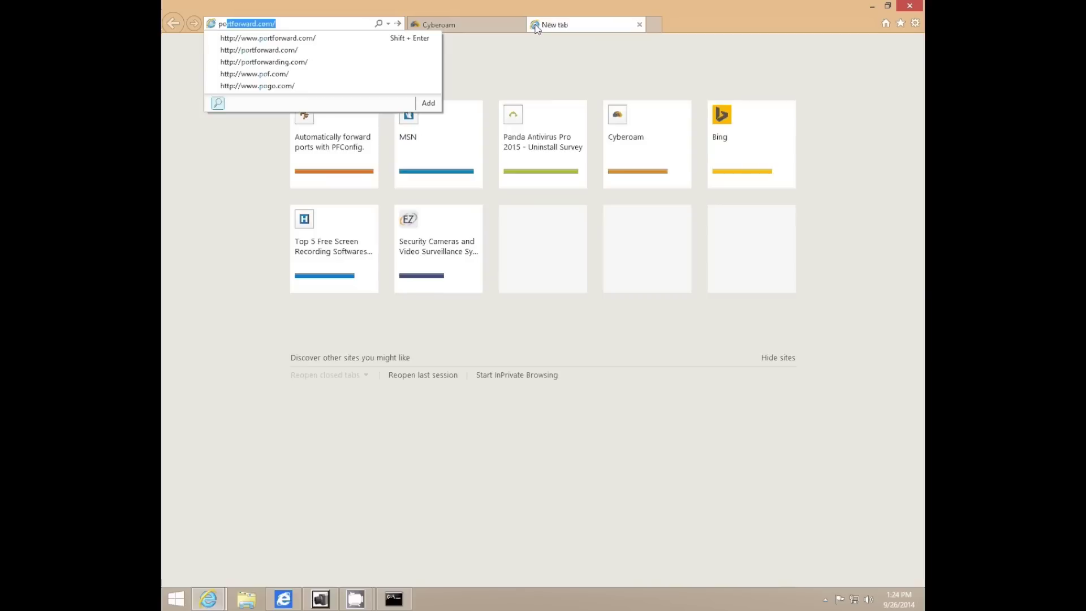
pyautogui.press('Return')
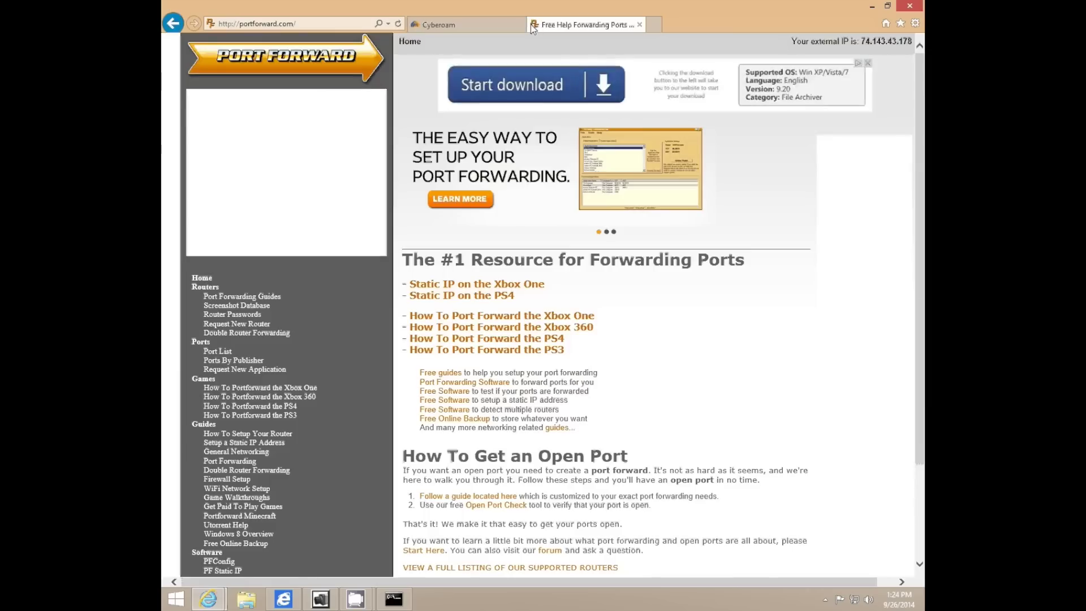
pyautogui.scroll(-3, 480, 449)
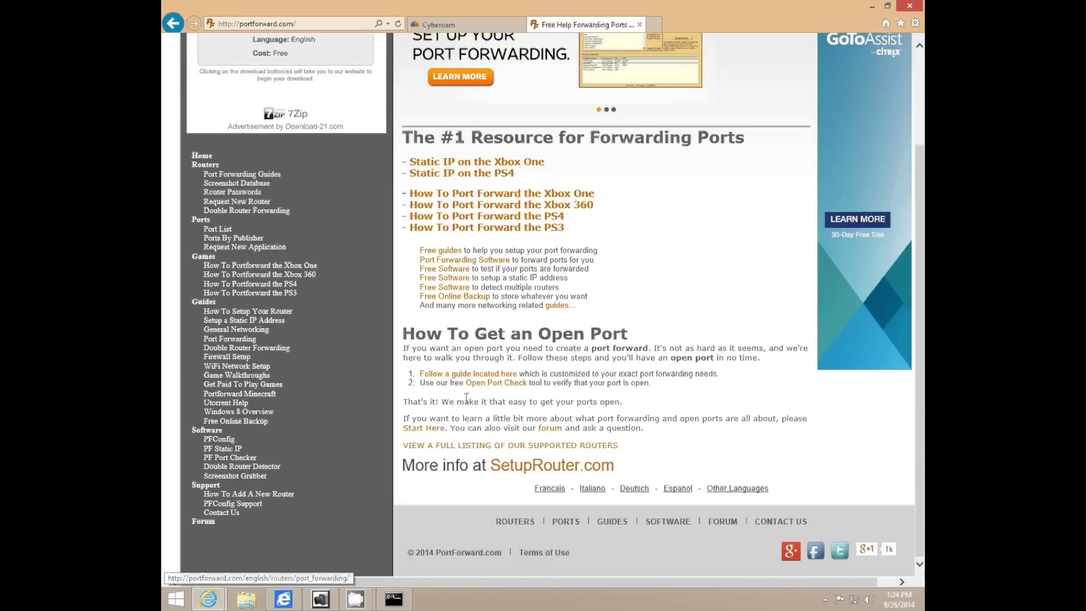
pyautogui.click(522, 523)
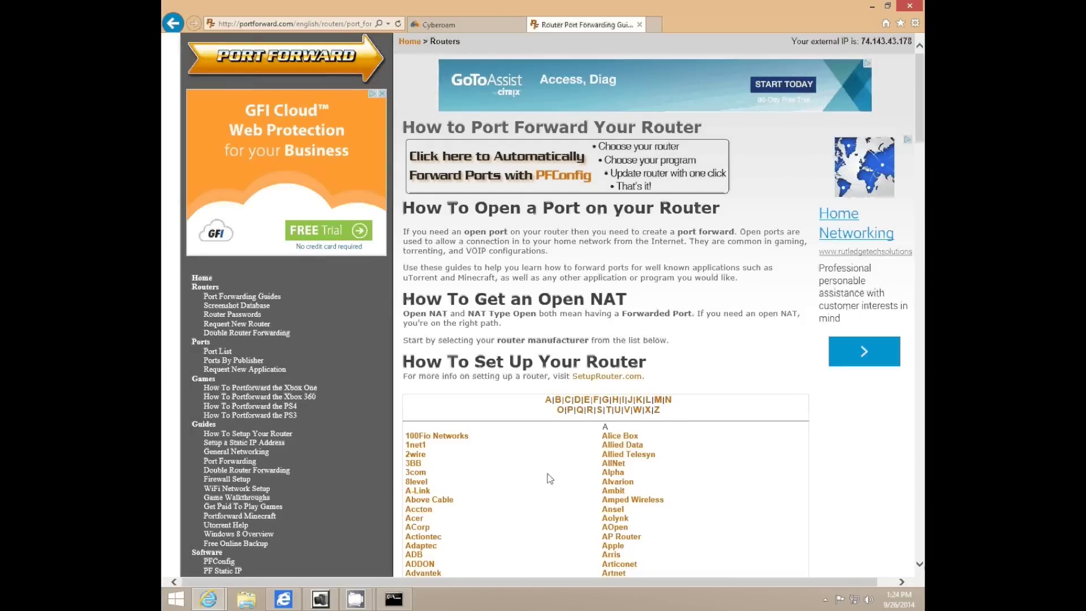
# Step: Find Linksys among the router manufacturers, open its page and dismiss the PFConfig advertisement
pyautogui.scroll(-3, 550, 478)
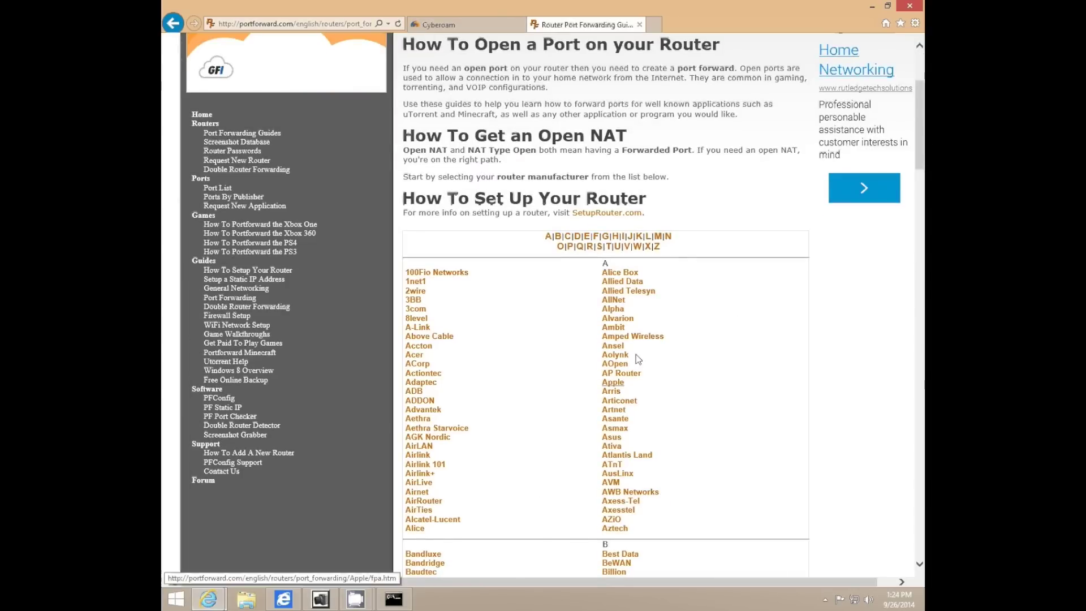
pyautogui.scroll(-20, 650, 243)
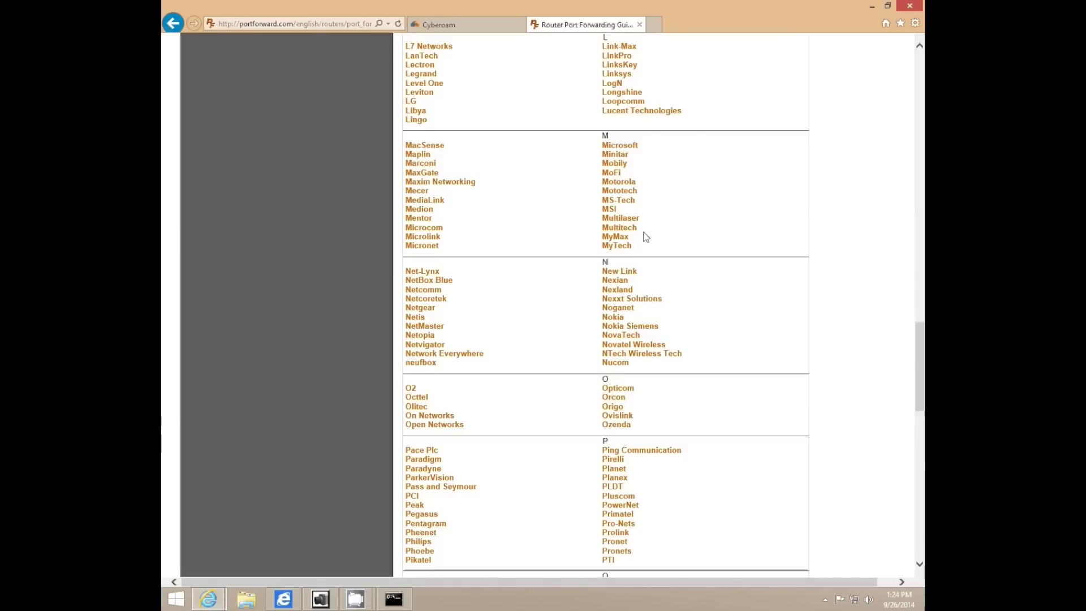
pyautogui.click(617, 75)
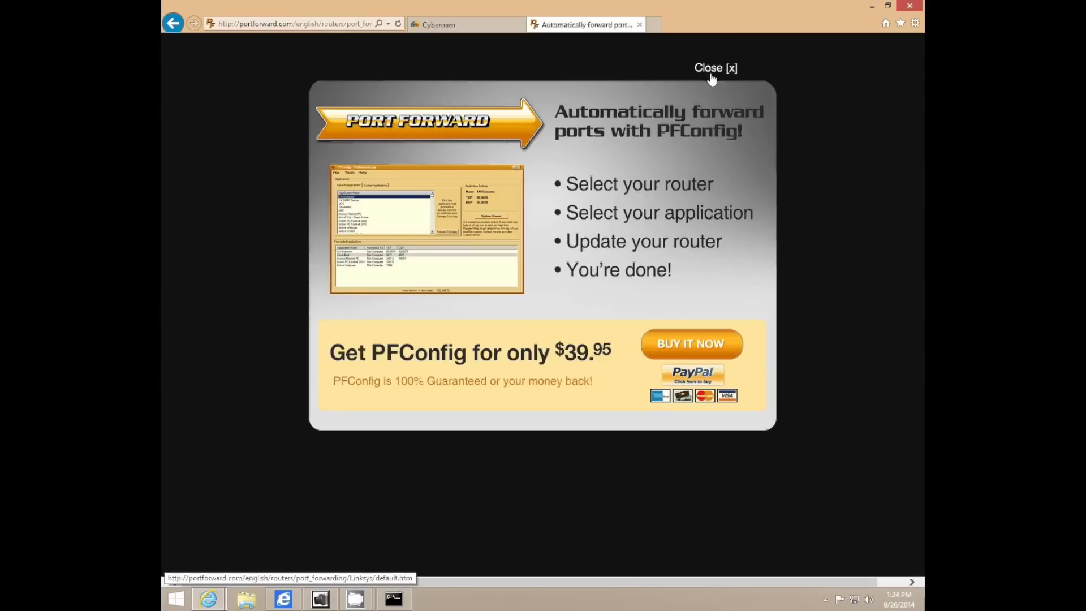
pyautogui.click(714, 68)
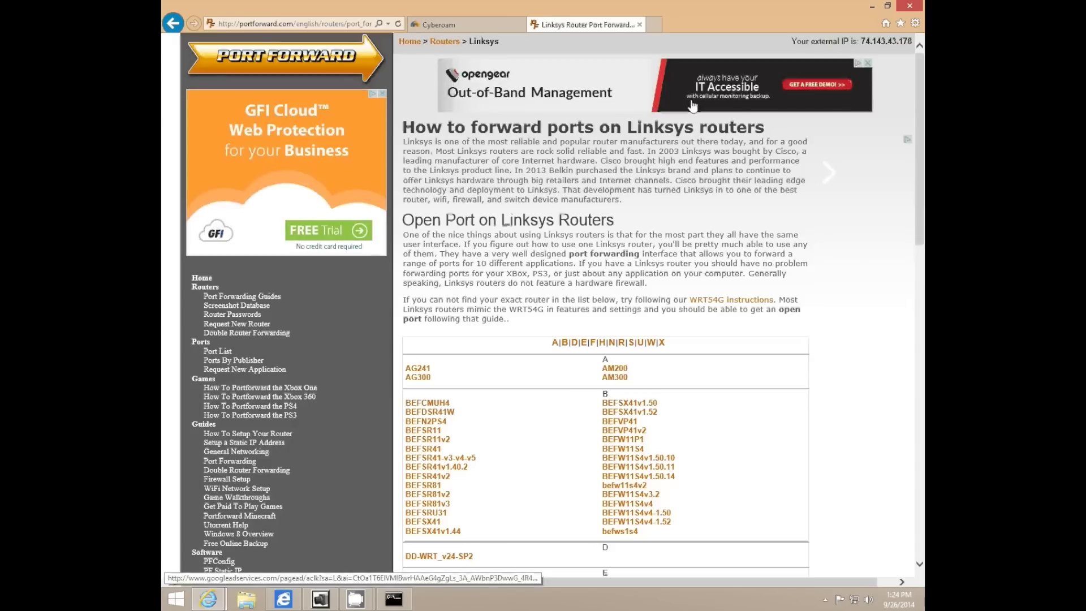
# Step: Choose the WRT54GS model from the Linksys list and open its Default Guide for port forwarding
pyautogui.scroll(-7, 563, 306)
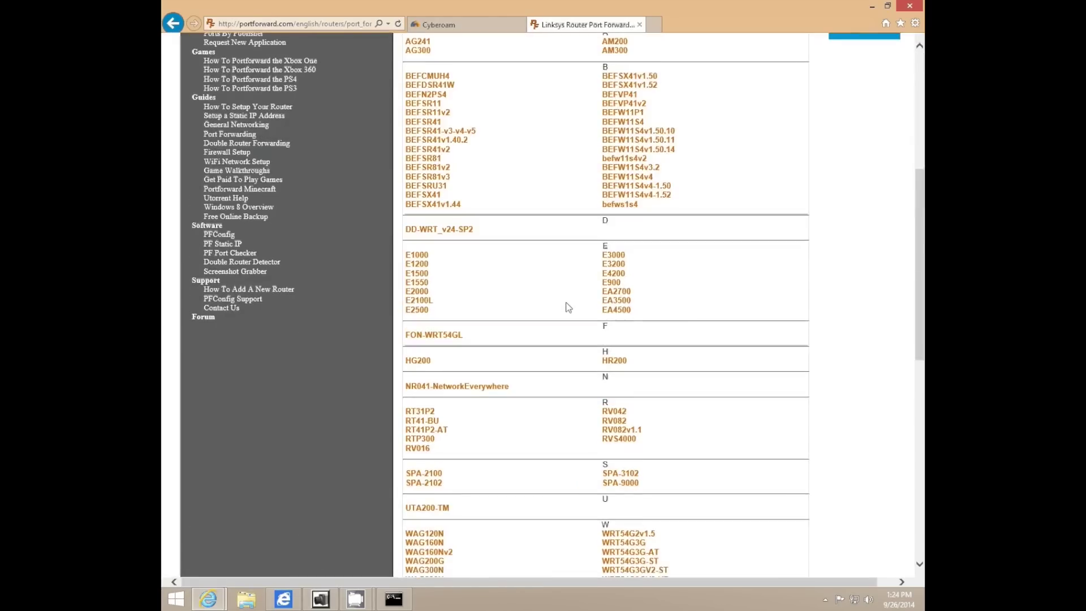
pyautogui.scroll(-8, 568, 307)
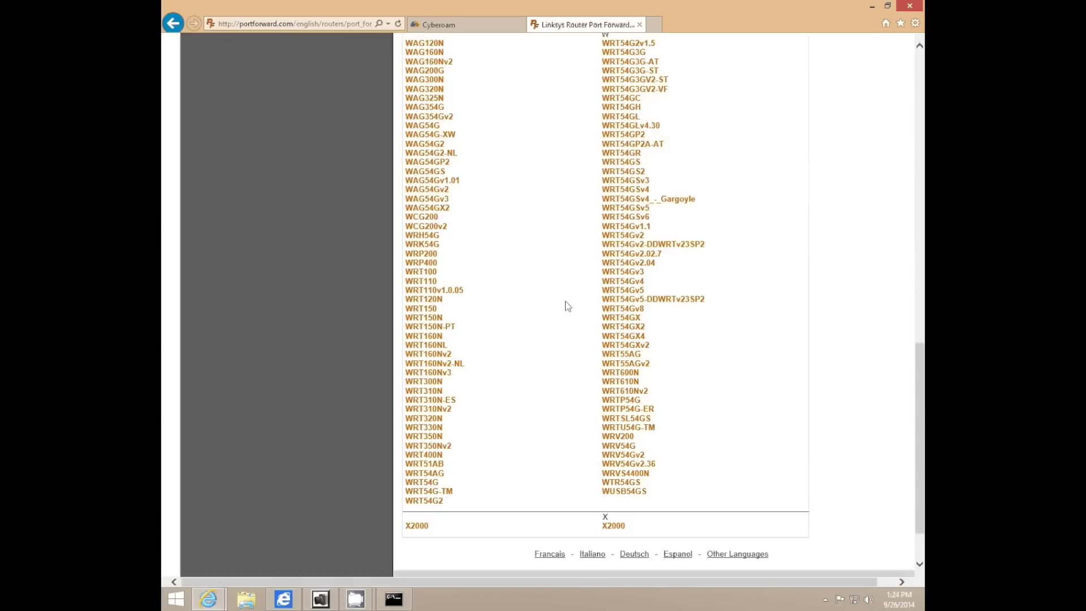
pyautogui.click(626, 163)
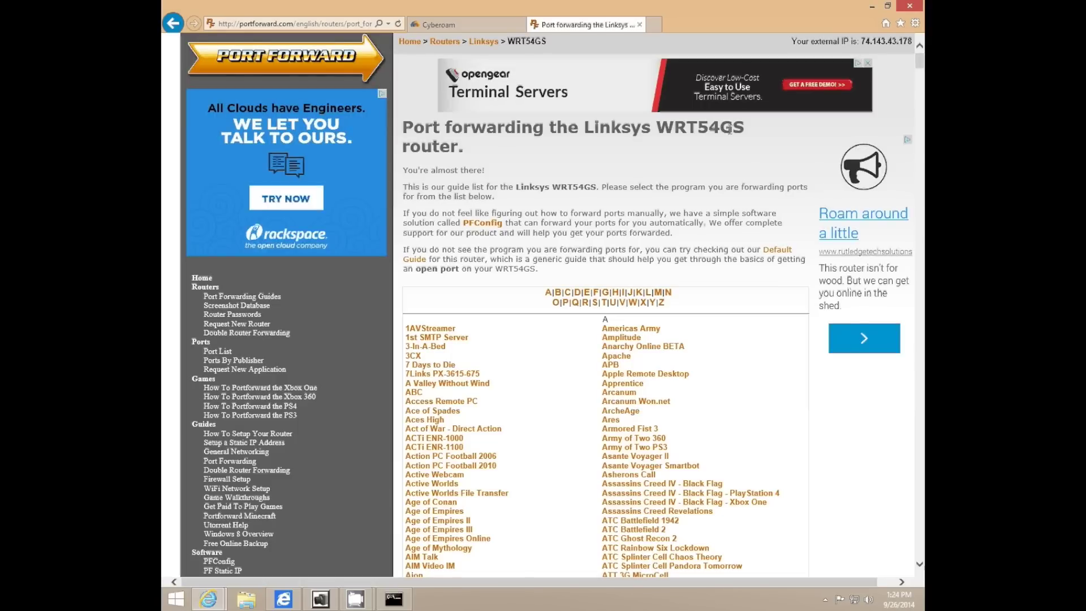
pyautogui.click(779, 256)
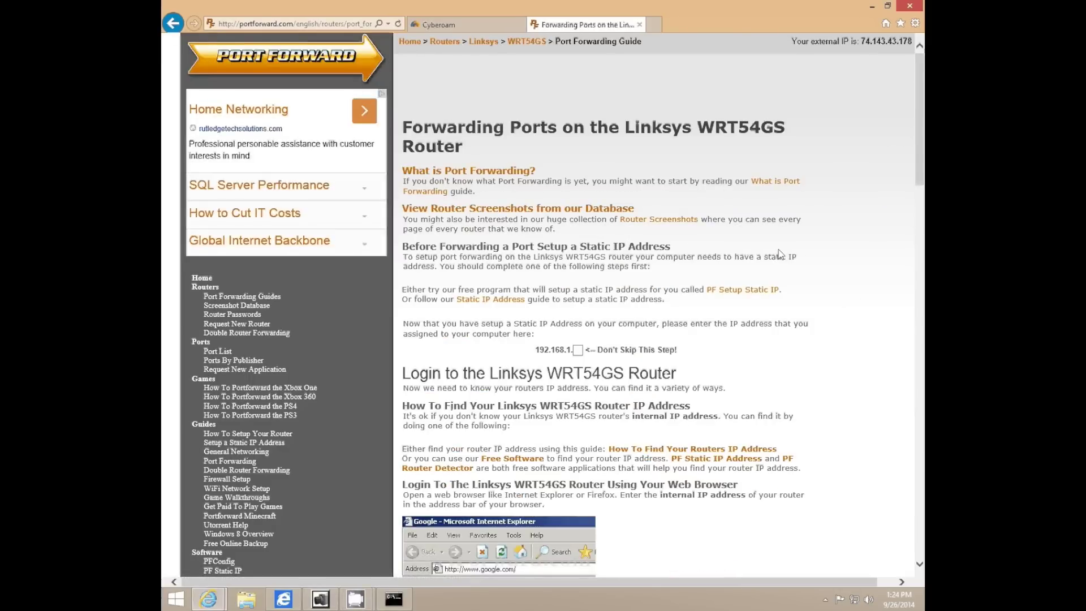
# Step: Read the guide's router login section and check the default gateway in the Command Prompt's ipconfig output
pyautogui.scroll(-6, 764, 308)
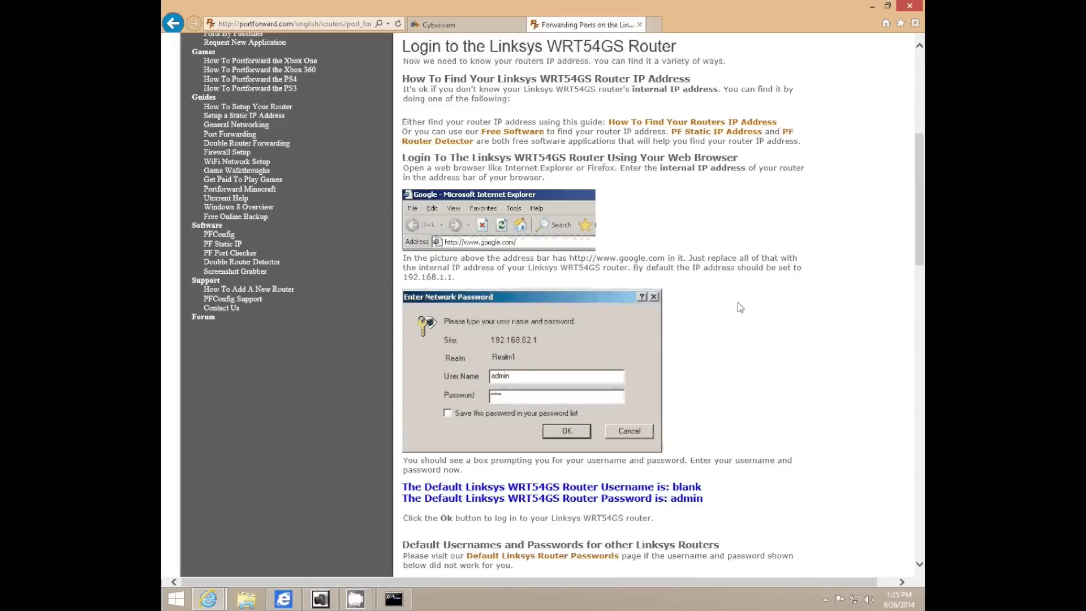
pyautogui.scroll(-3, 740, 306)
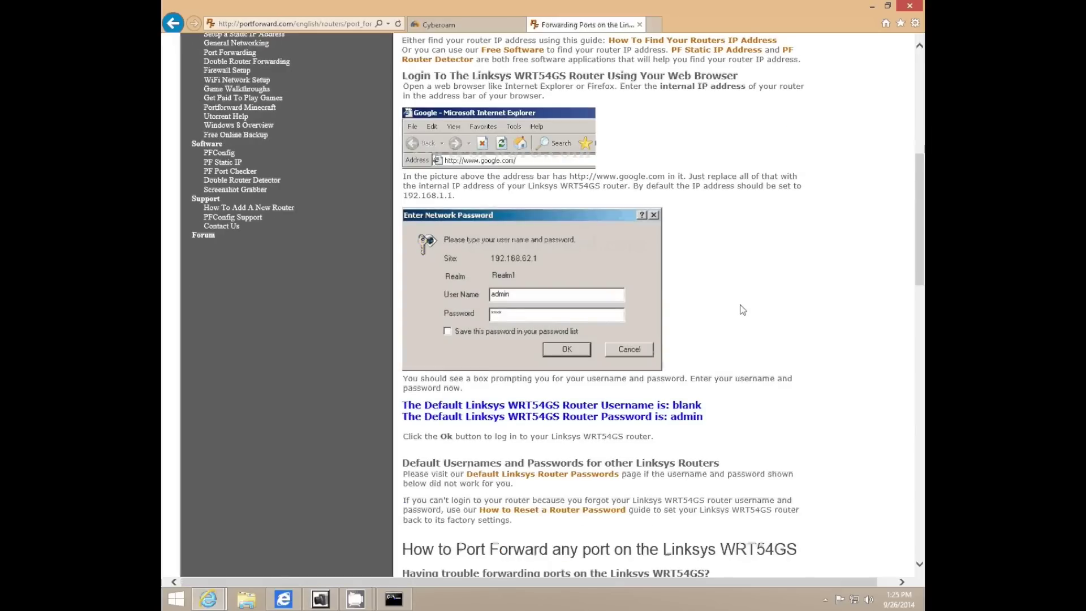
pyautogui.click(394, 600)
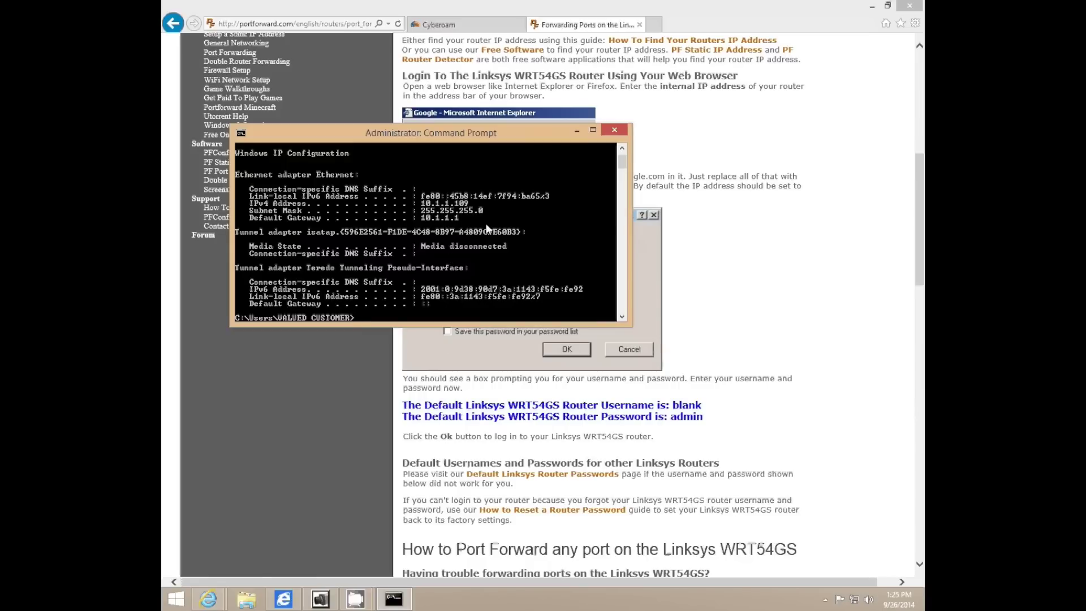
pyautogui.click(753, 288)
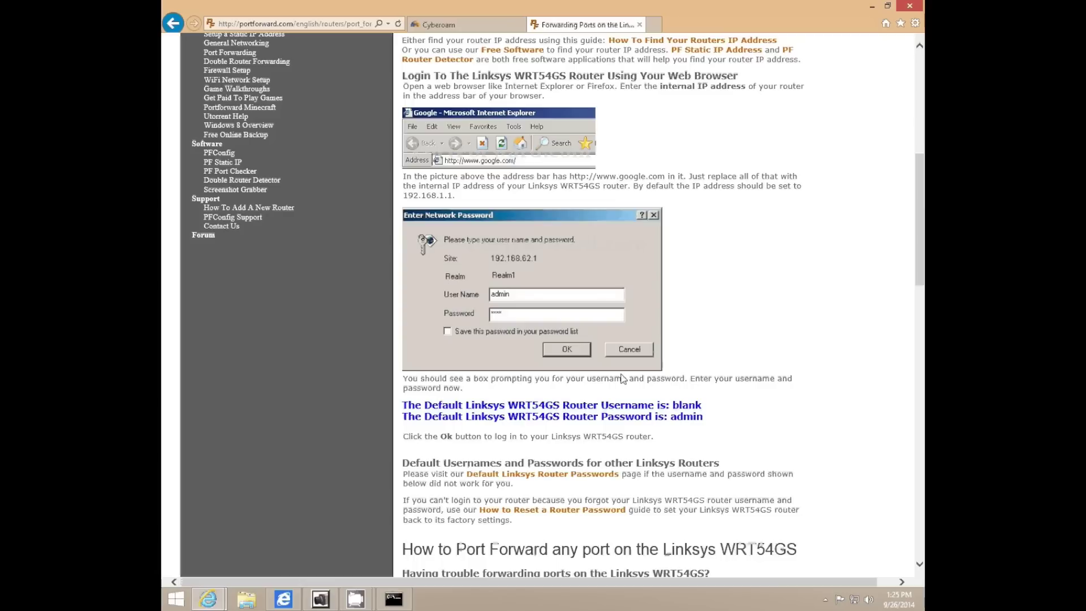
# Step: Read the WRT54GS guide from the default login details through the Security settings to the Port Range Forward instructions
pyautogui.scroll(-1, 781, 380)
pyautogui.scroll(-2, 780, 376)
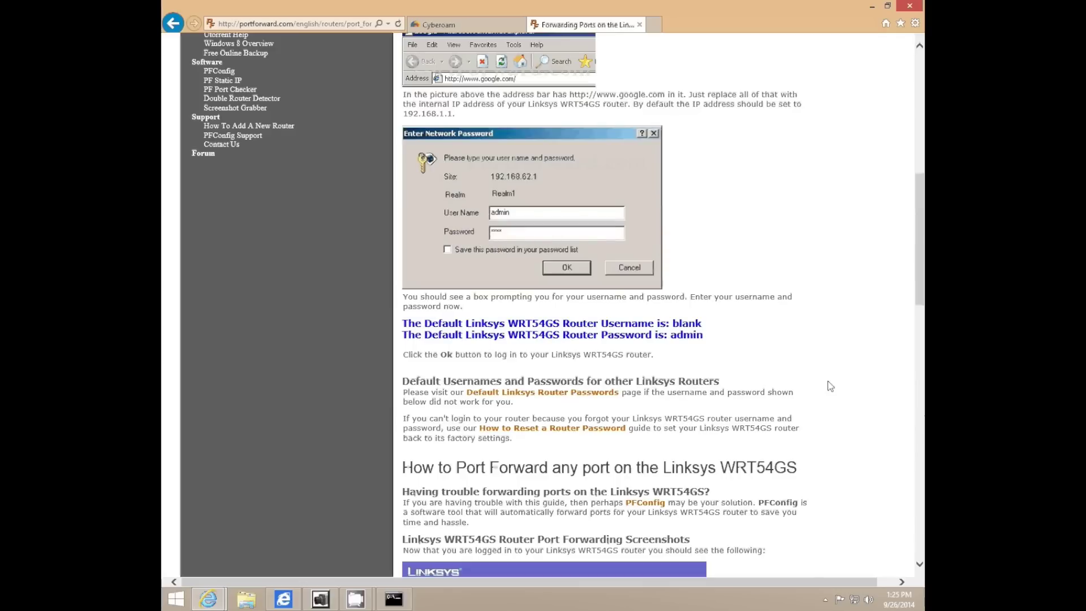
pyautogui.scroll(-3, 830, 387)
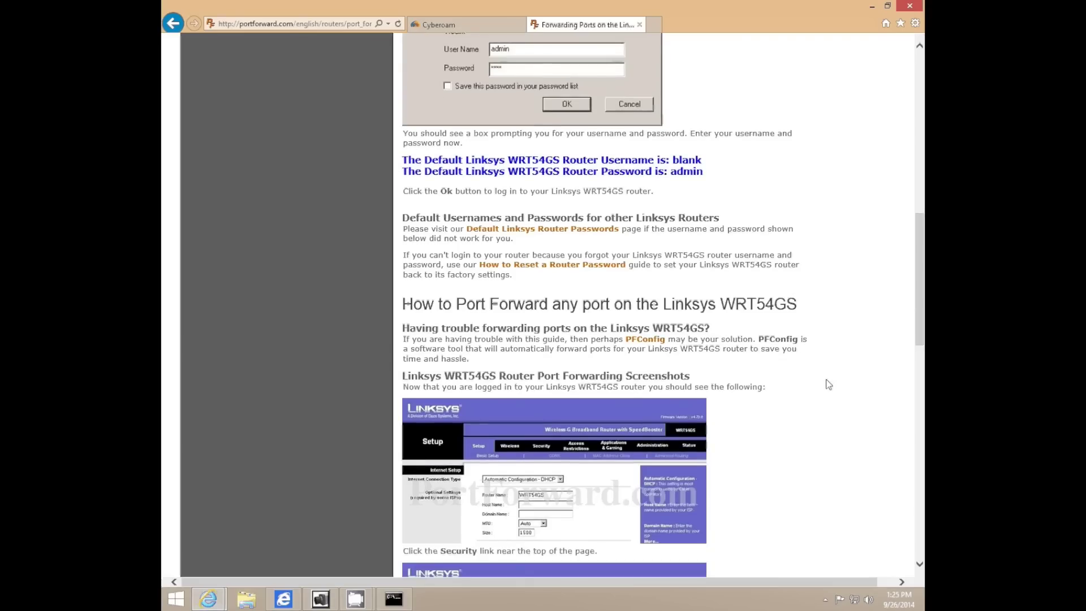
pyautogui.scroll(-3, 829, 385)
pyautogui.scroll(-2, 829, 385)
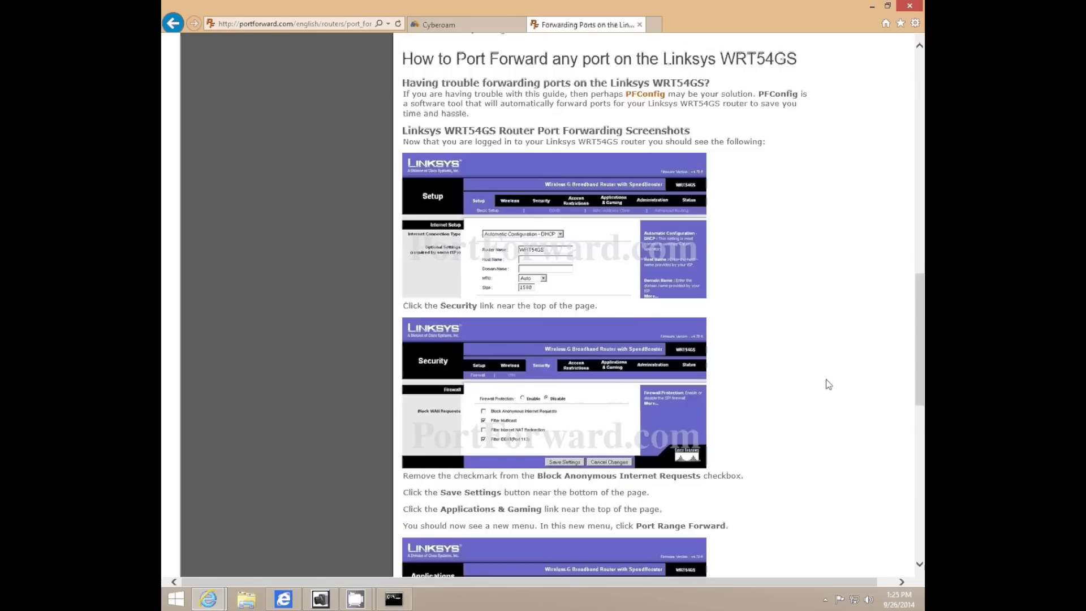
pyautogui.scroll(-2, 829, 385)
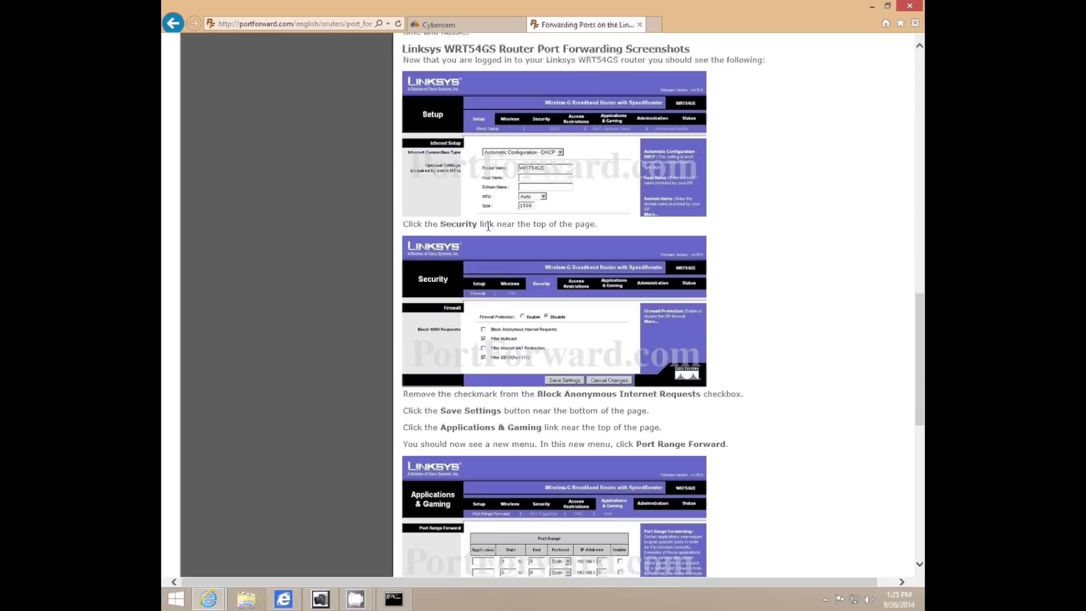
pyautogui.scroll(-3, 747, 229)
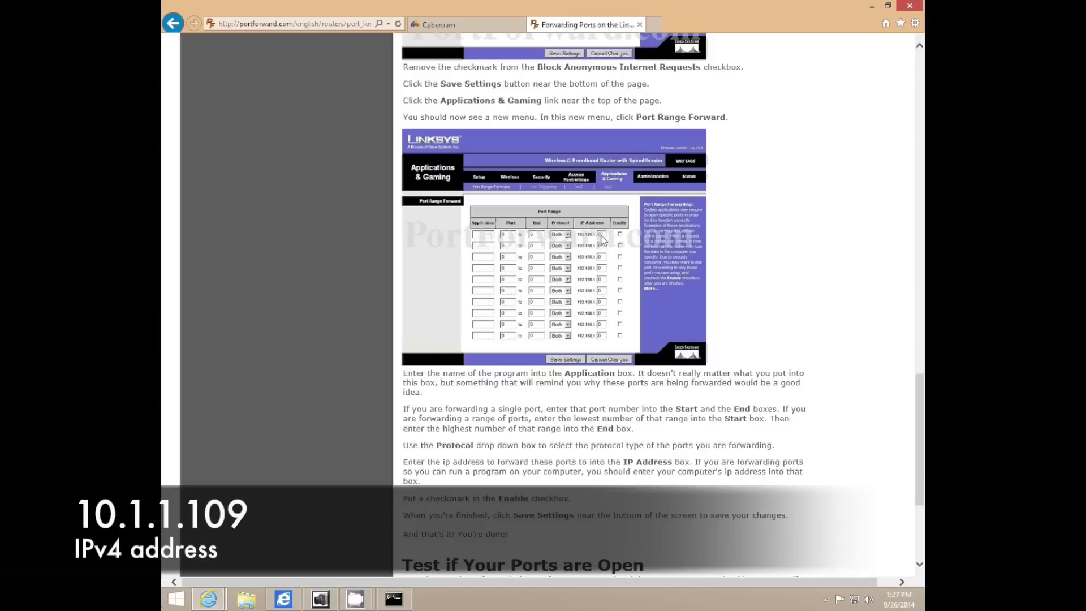
# Step: Check the computer's IPv4 address in the Command Prompt for the guide's IP Address field, and return to the guide
pyautogui.click(399, 600)
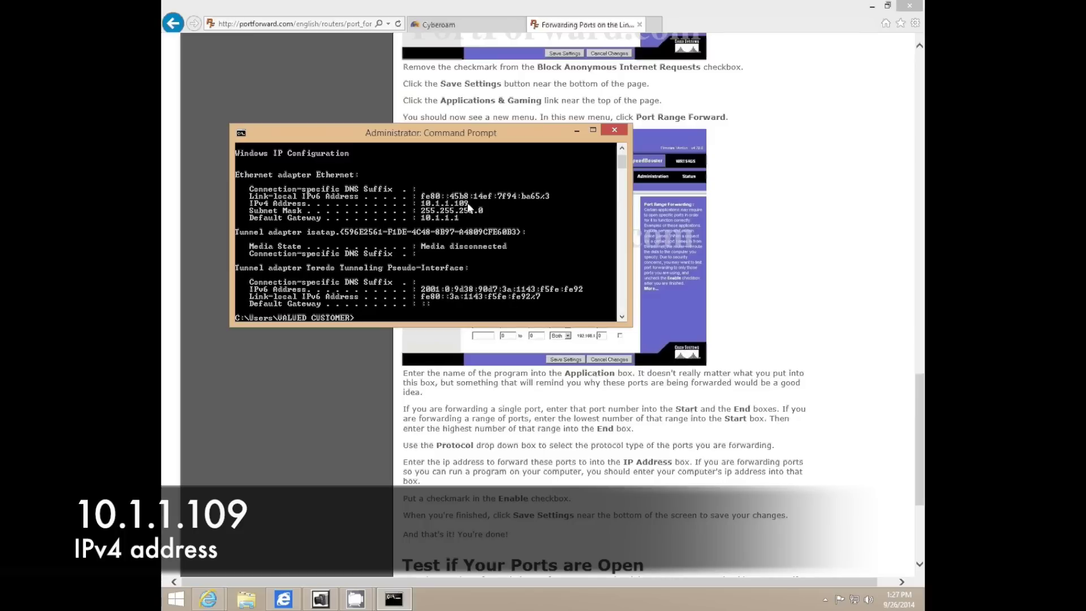
pyautogui.click(576, 131)
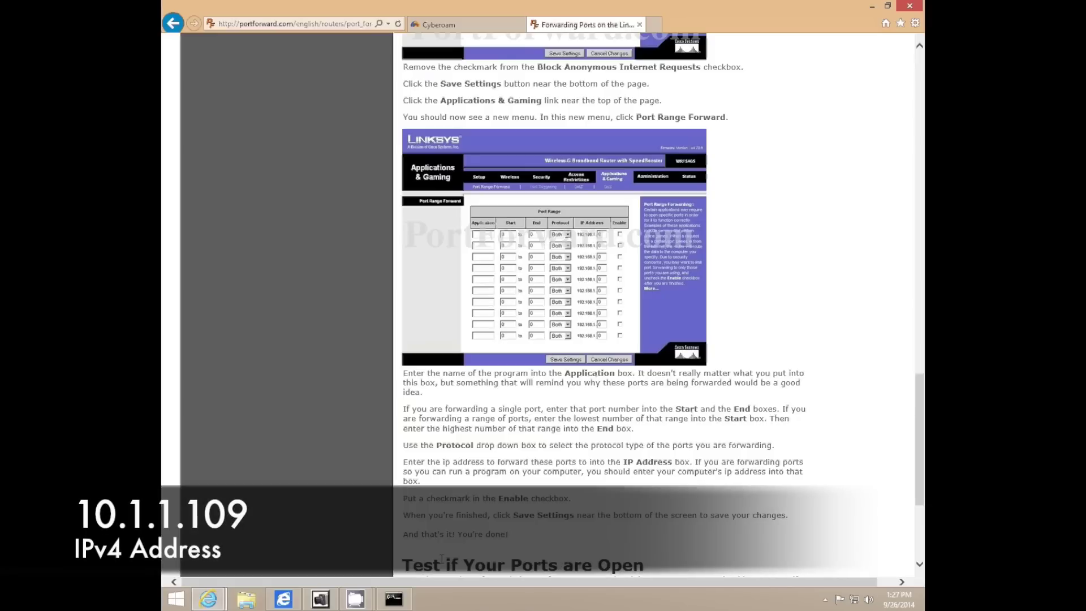
pyautogui.click(394, 599)
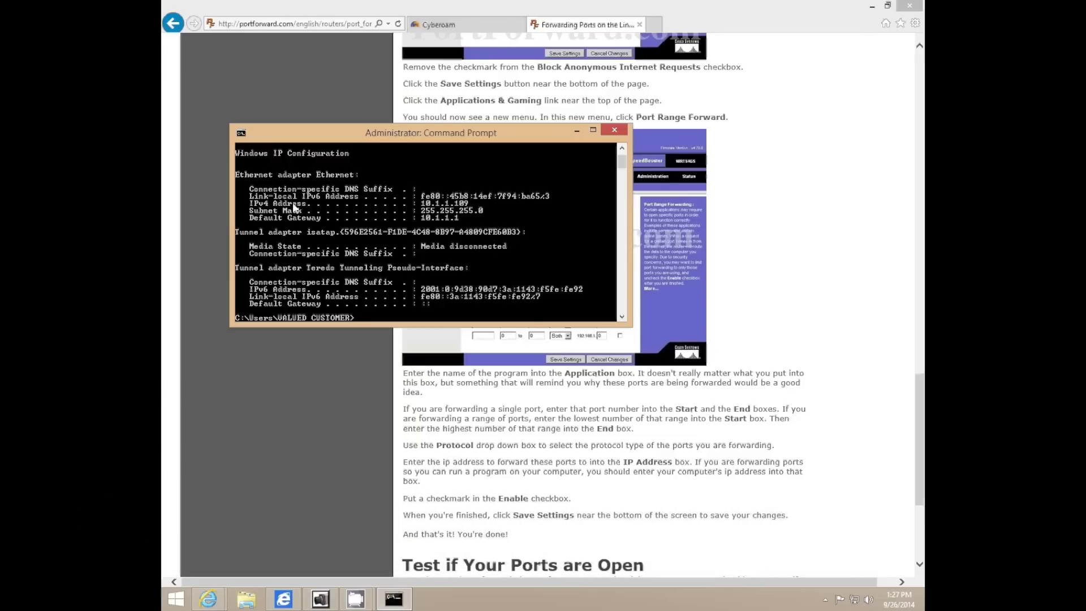
pyautogui.click(830, 220)
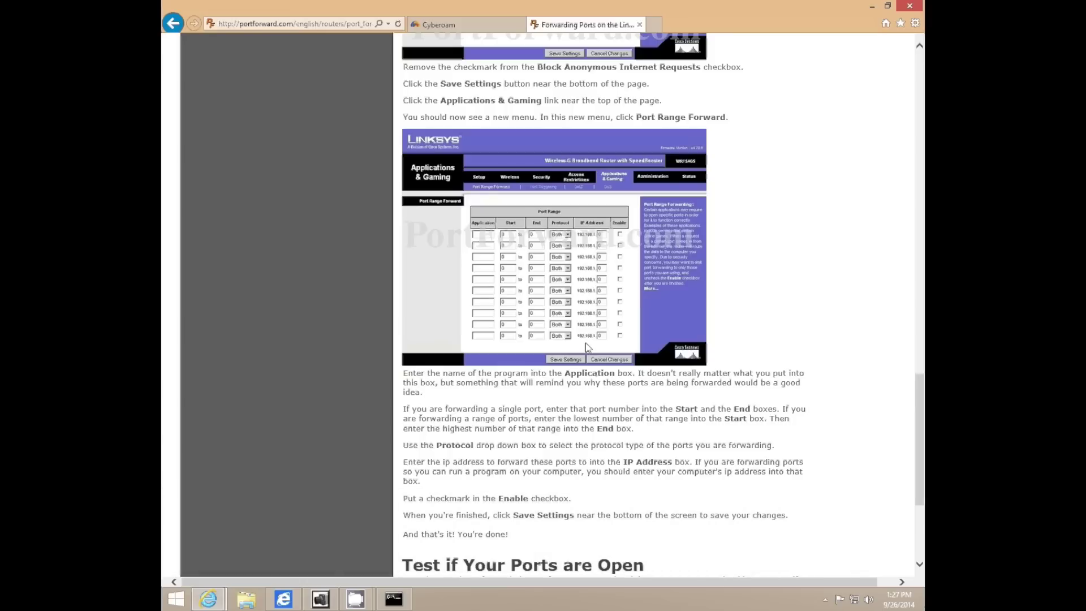
# Step: Finish reading the guide, switch to the EZWatch console, and enable Live Streaming Server at startup in the System Setting
pyautogui.scroll(-4, 775, 300)
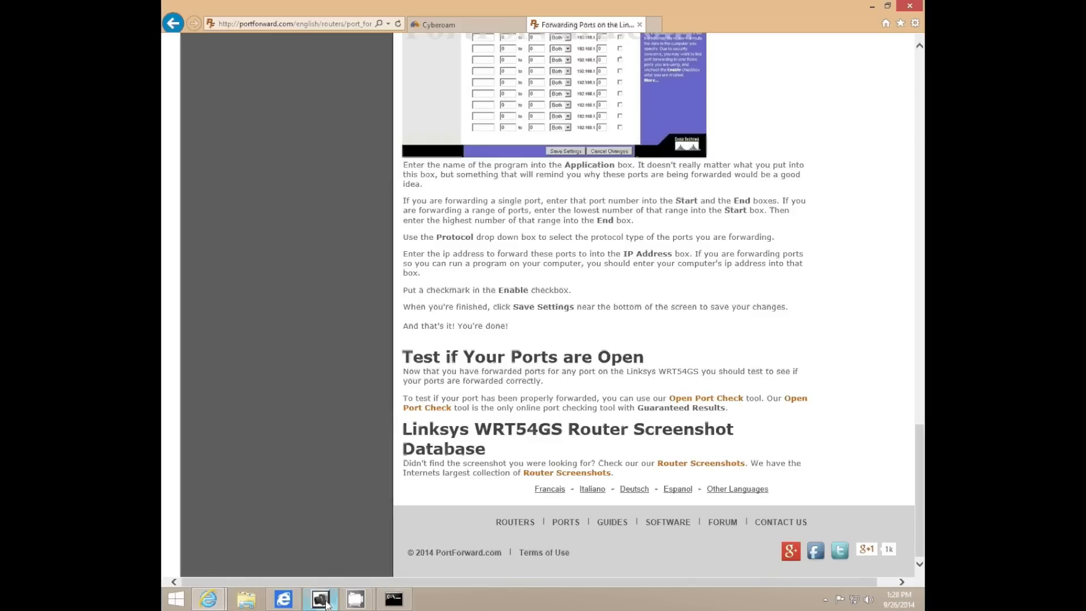
pyautogui.click(327, 600)
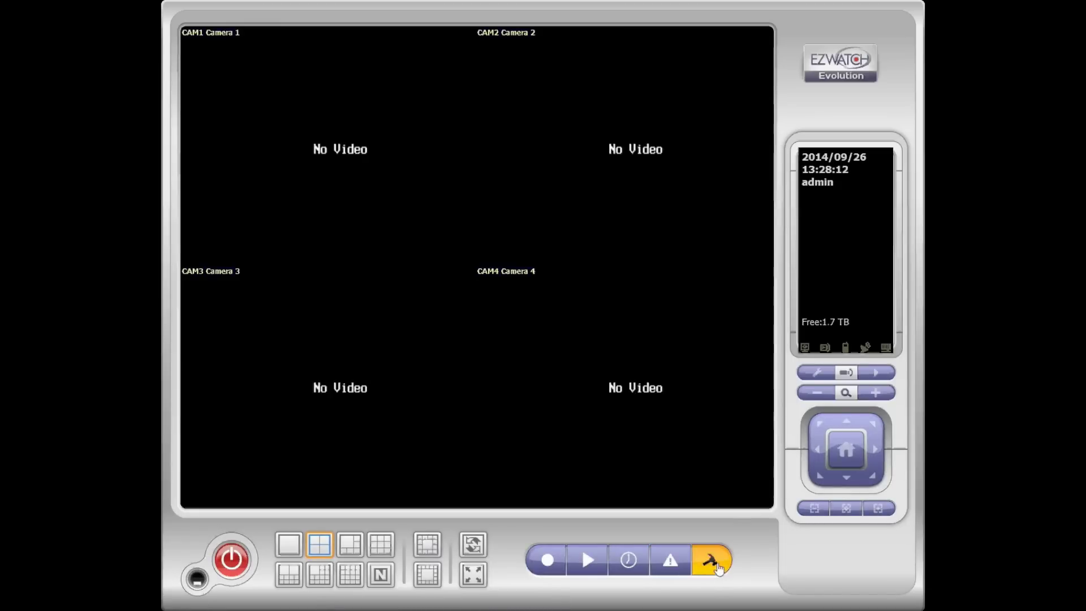
pyautogui.click(716, 565)
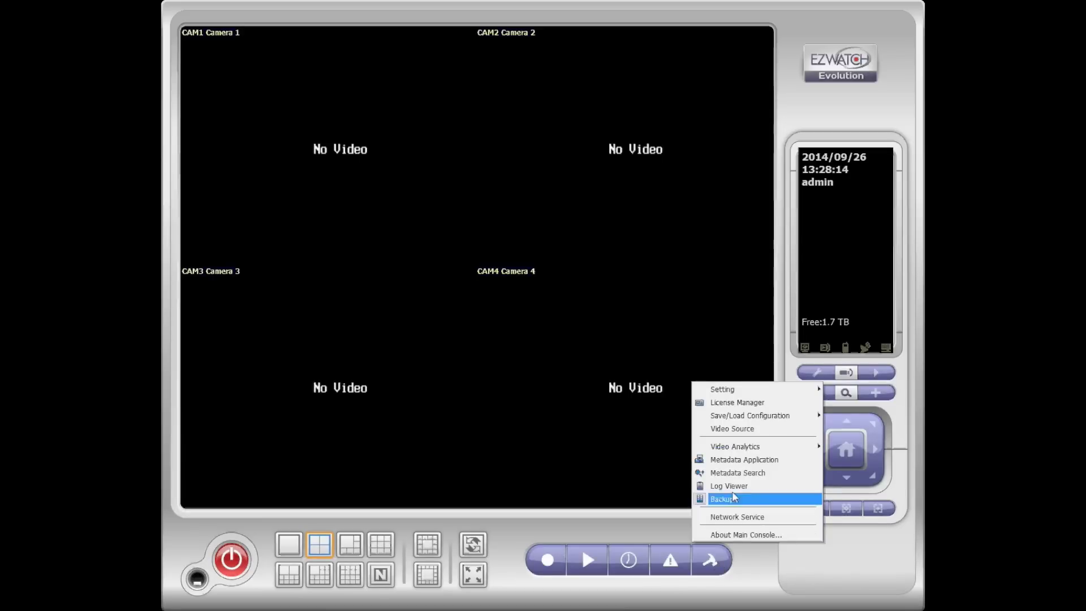
pyautogui.moveTo(731, 390)
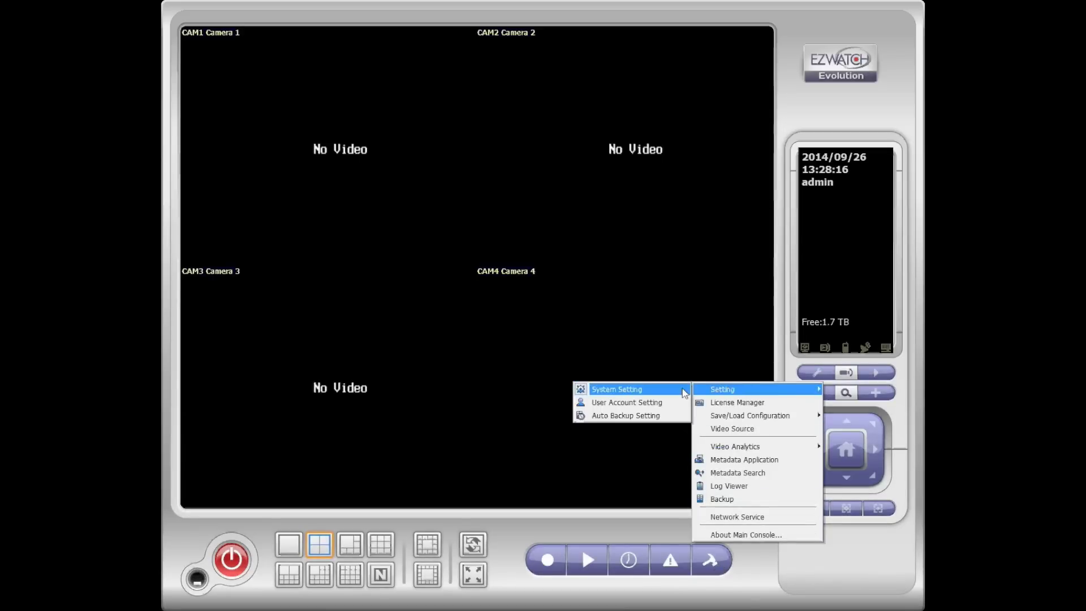
pyautogui.click(654, 392)
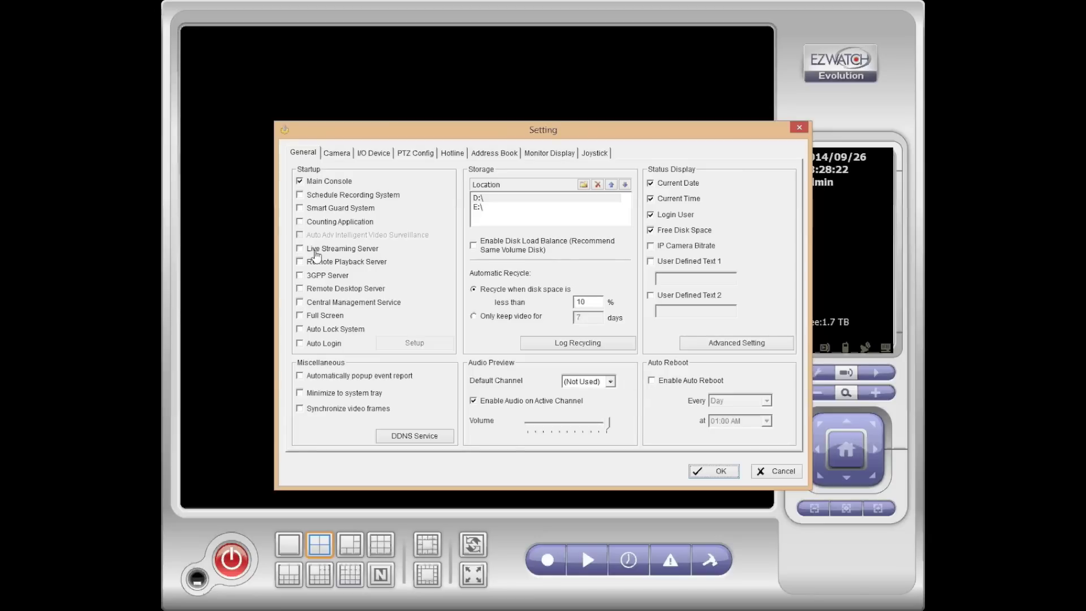
pyautogui.click(301, 250)
pyautogui.click(719, 473)
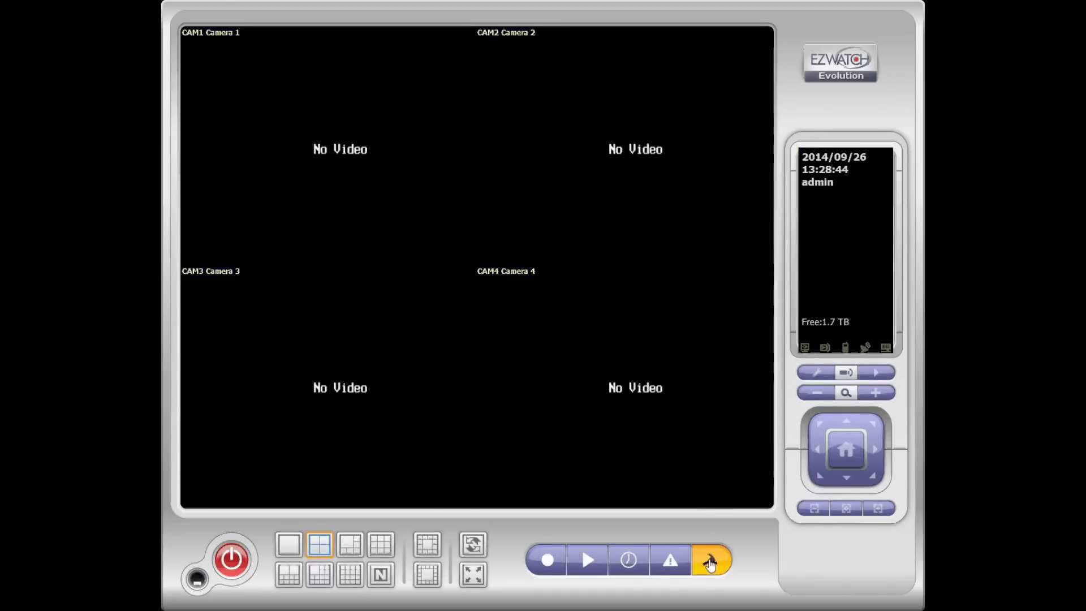
# Step: Start the Live Streaming and Remote Playback servers in the Network Service settings and accept the changes
pyautogui.click(710, 564)
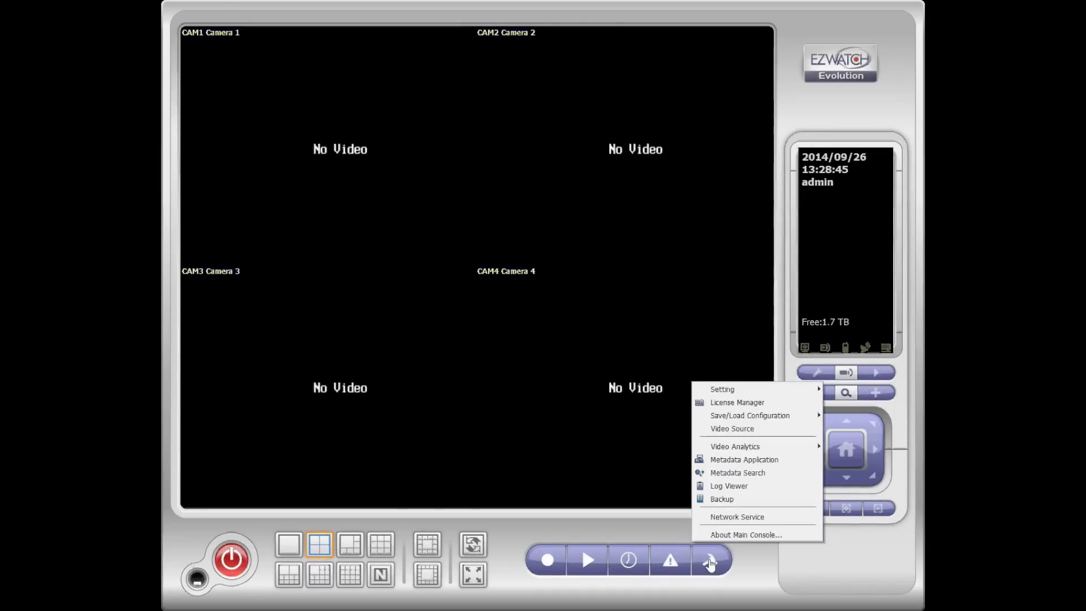
pyautogui.click(722, 518)
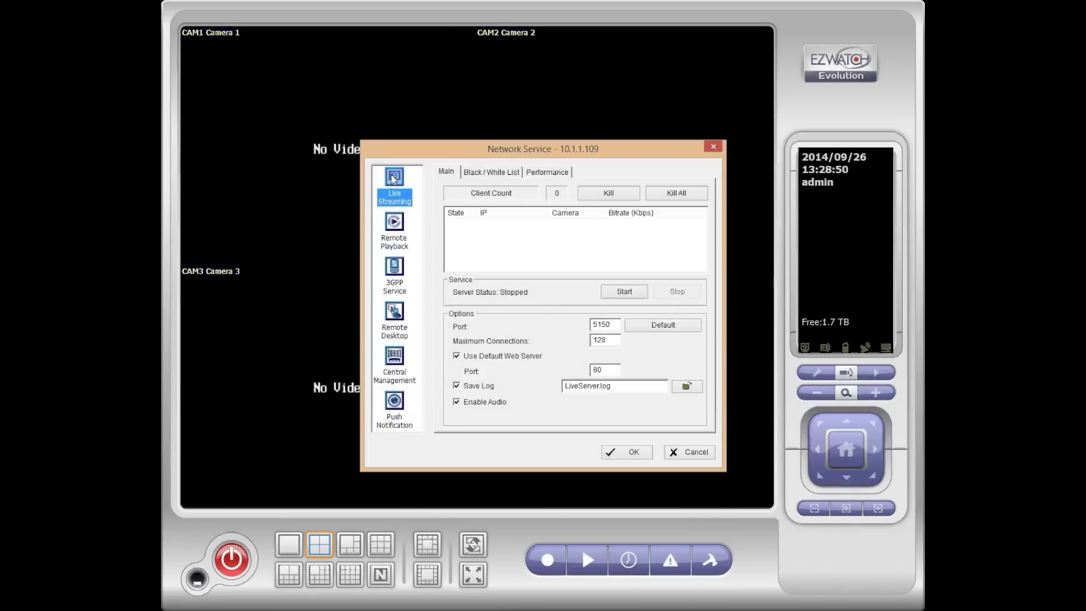
pyautogui.click(639, 292)
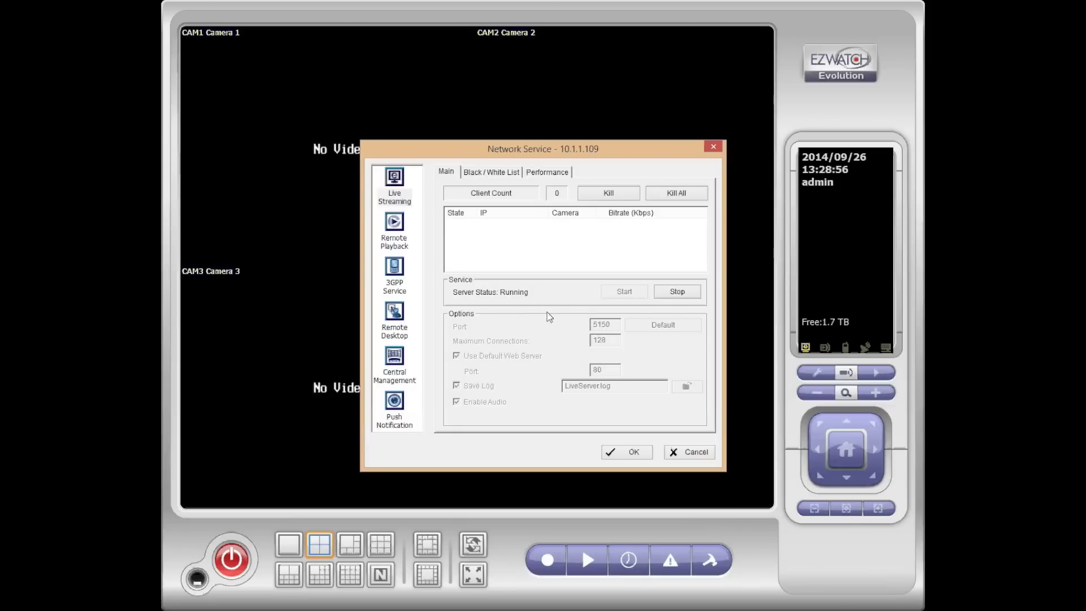
pyautogui.click(396, 233)
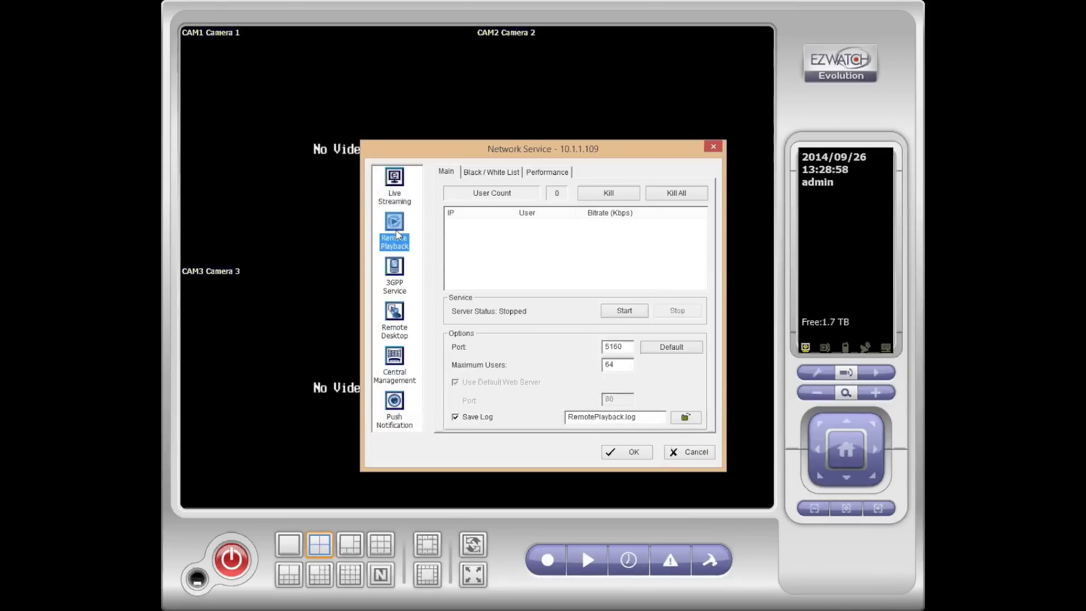
pyautogui.click(623, 311)
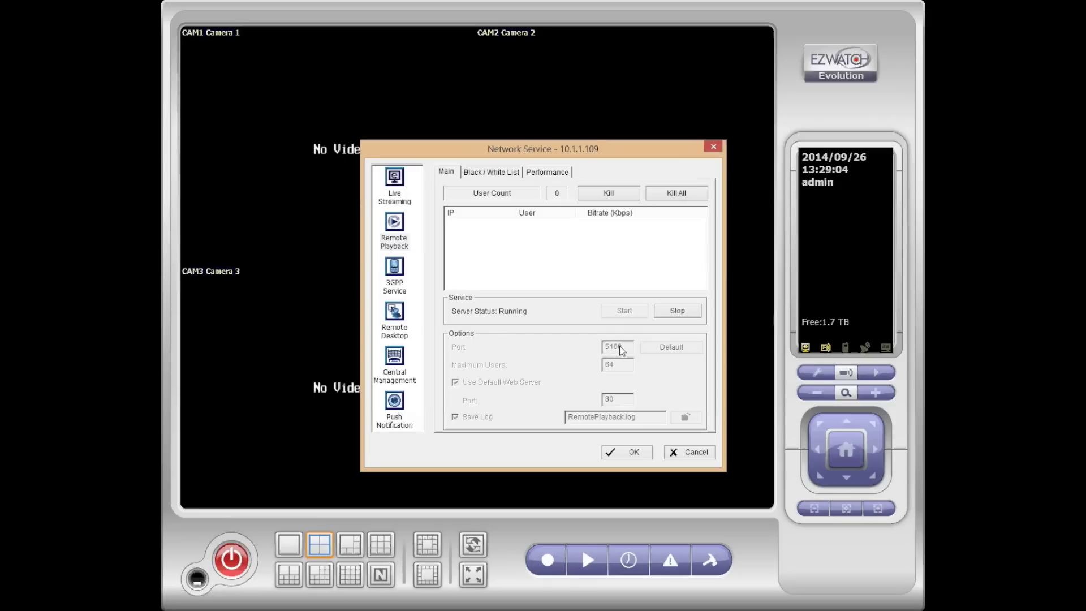
pyautogui.click(627, 453)
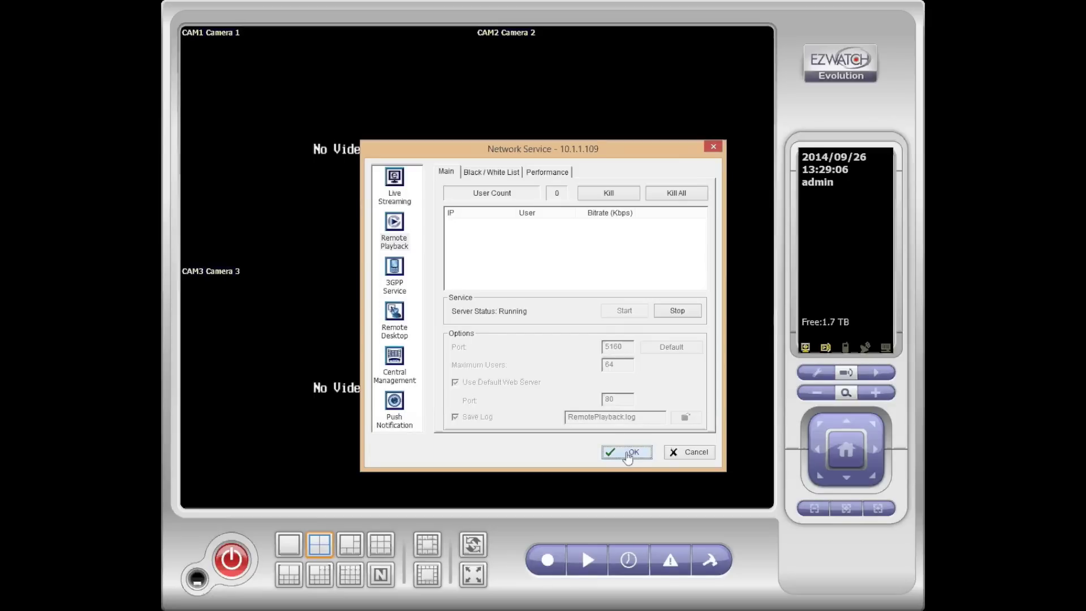